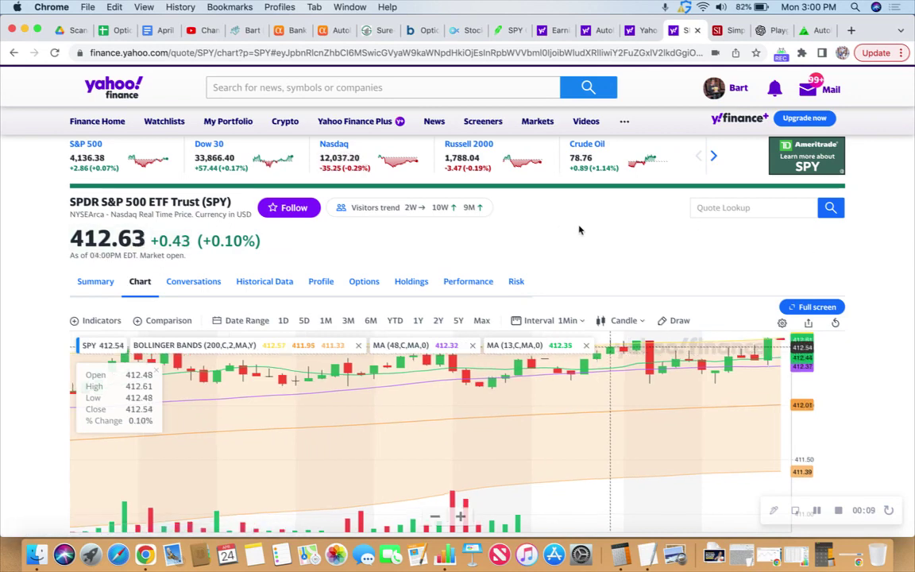
On Robinhood's SPY sell-call chain, keep the May 19 expiry and bring the $427–$435 strikes into view.
click(518, 31)
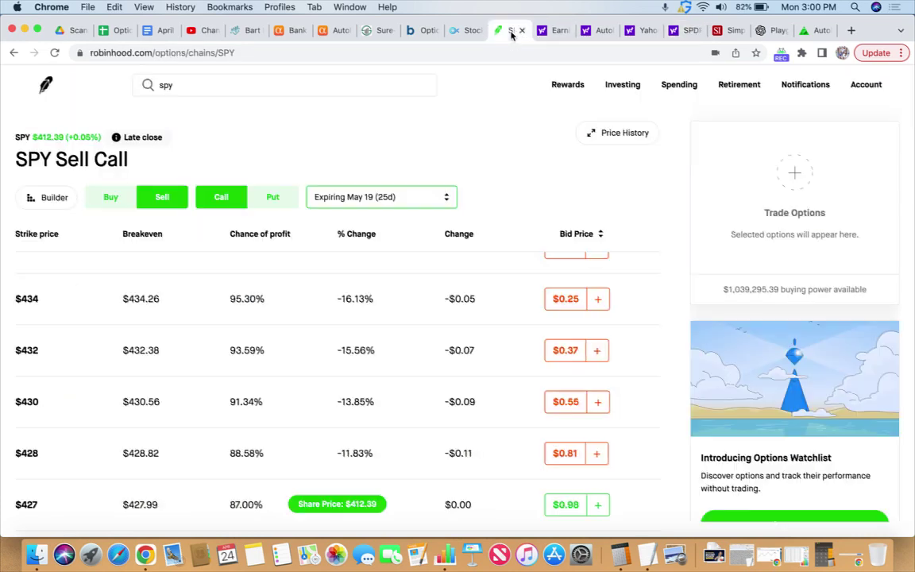
click(369, 204)
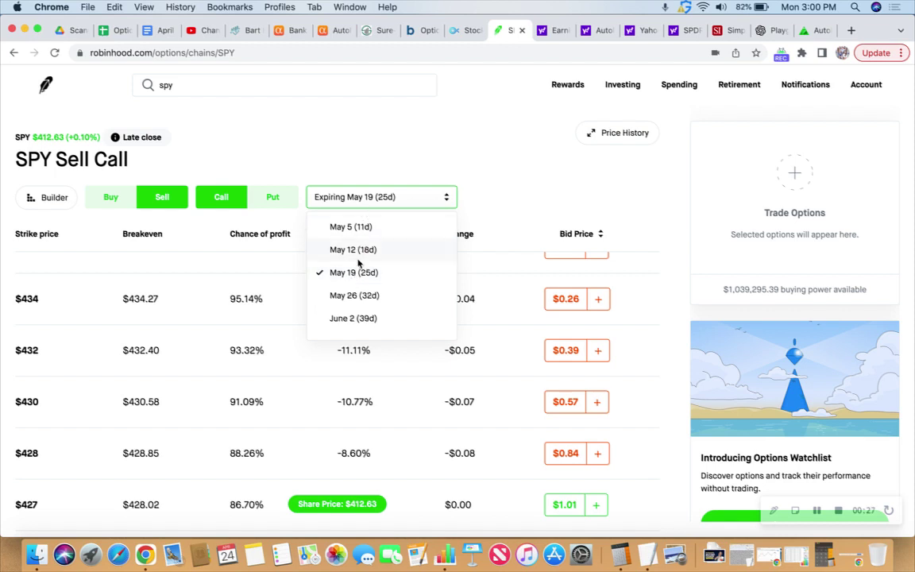
click(428, 334)
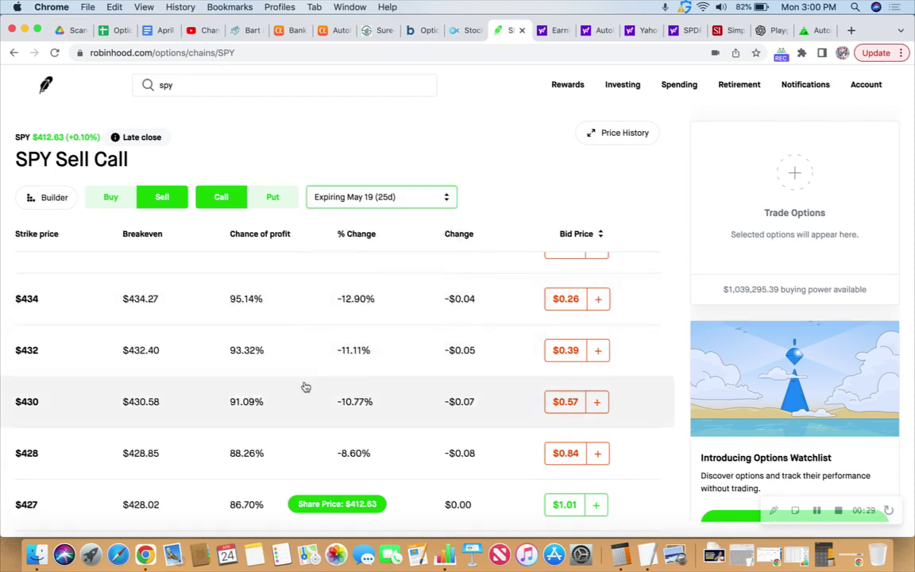
scroll(326, 347, up, 1)
scroll(327, 347, up, 2)
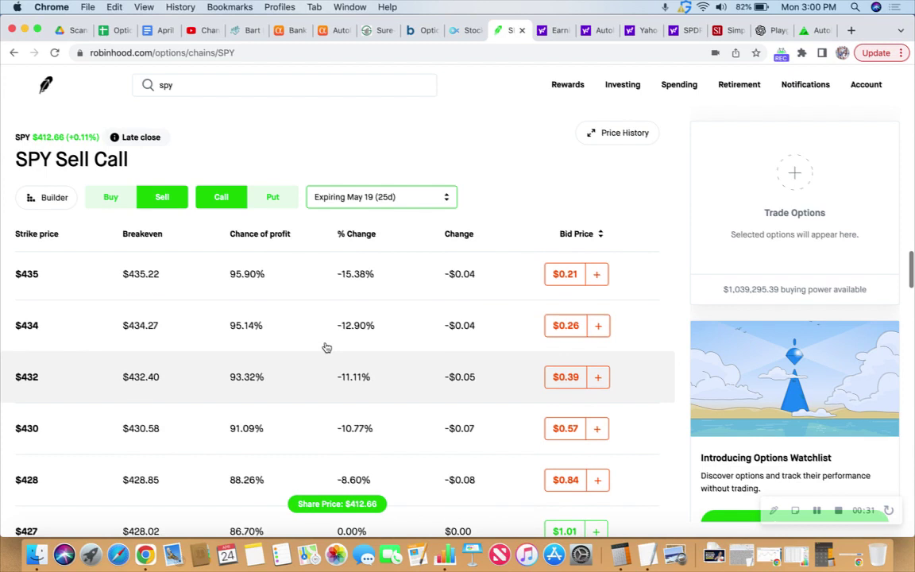
scroll(327, 347, up, 1)
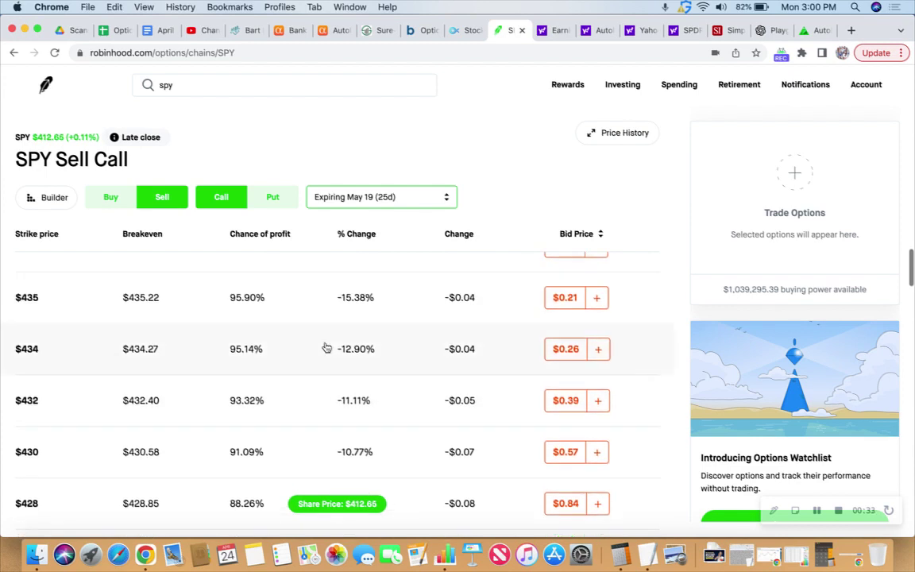
scroll(504, 408, down, 3)
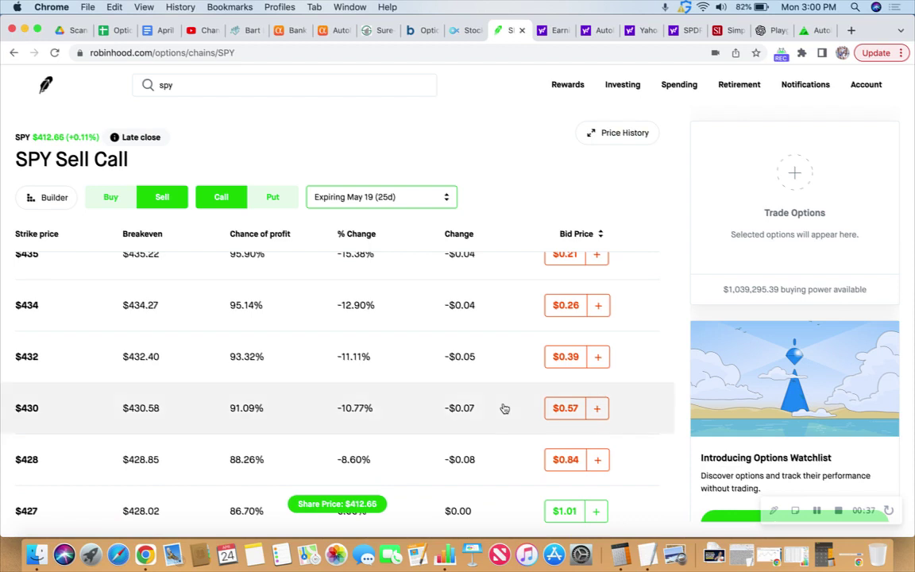
Build the spread by selling the $427 call and buying the $432 call.
click(596, 512)
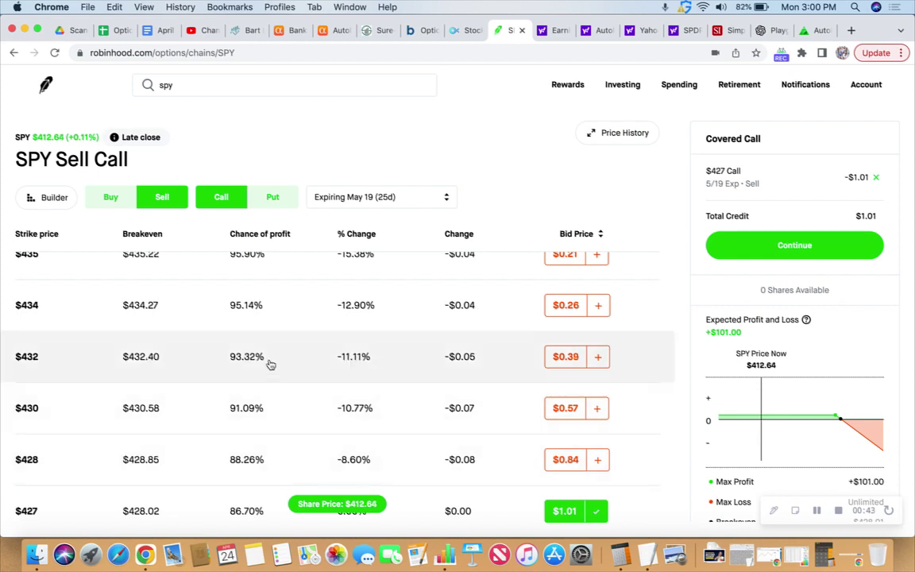
click(103, 195)
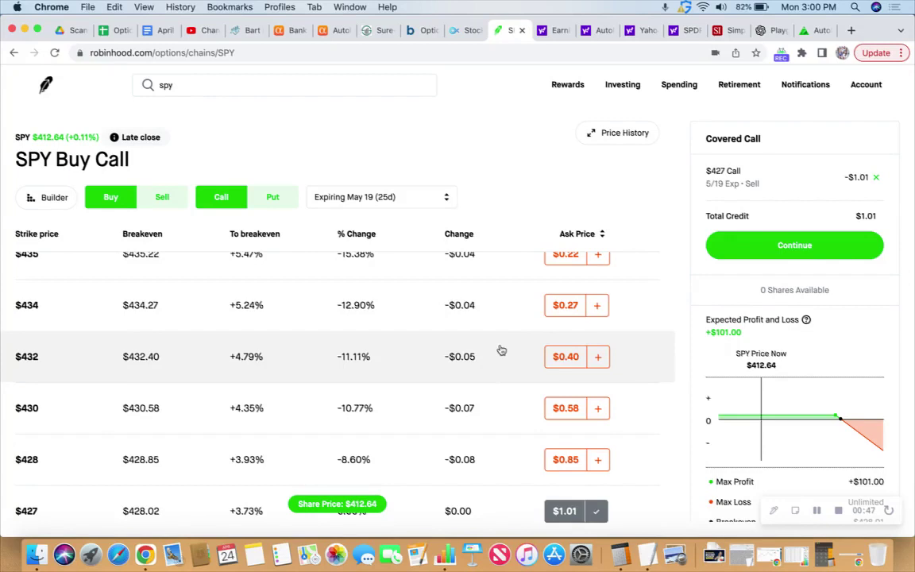
click(596, 357)
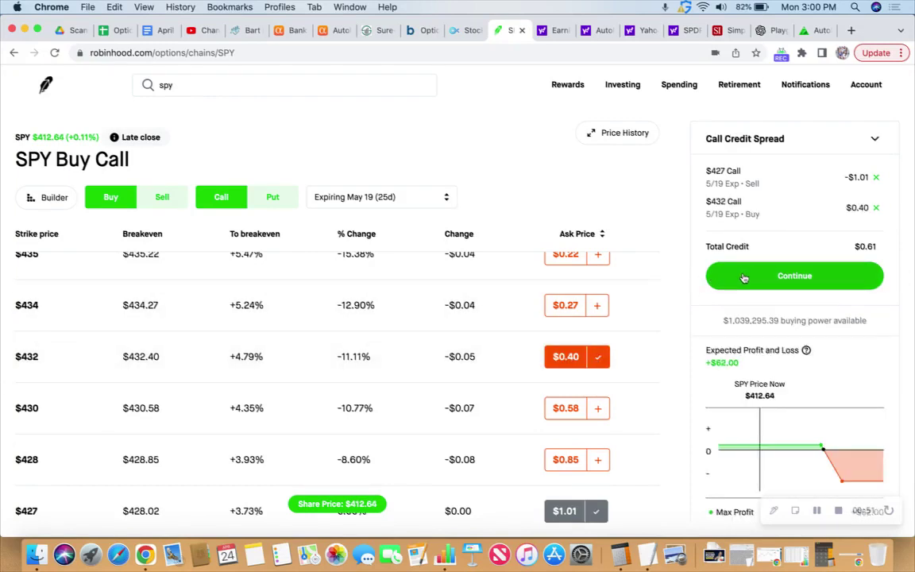
click(780, 277)
Set the spread order to 5 contracts with a $0.61 limit price.
click(856, 181)
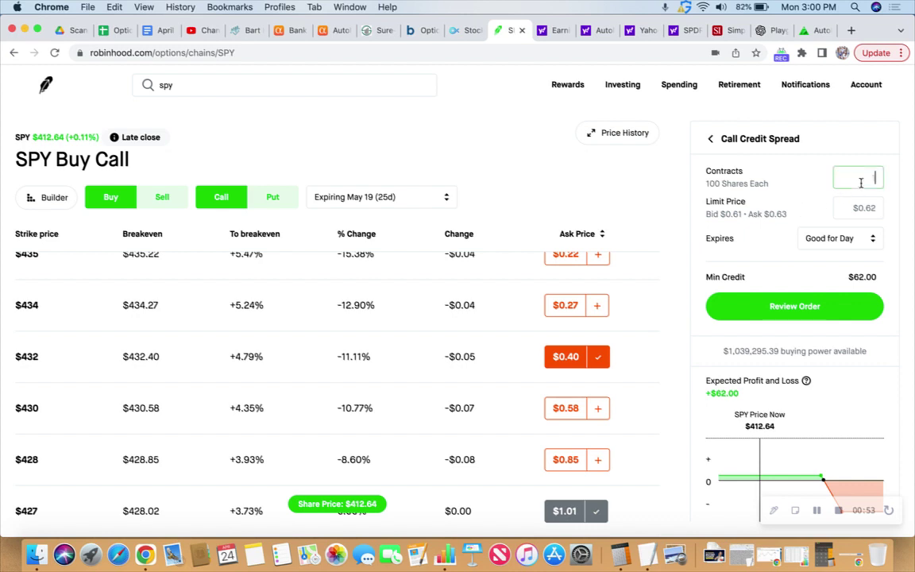
click(855, 208)
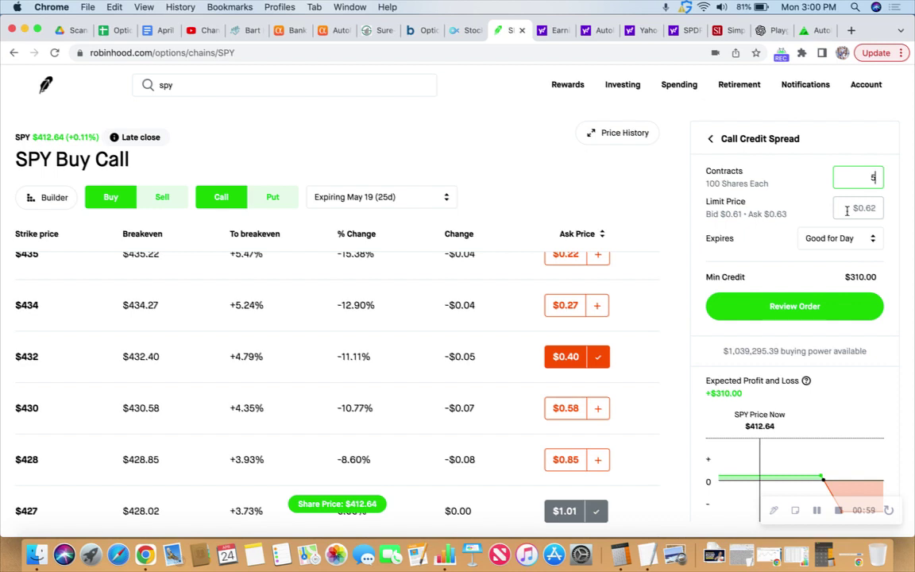
click(846, 211)
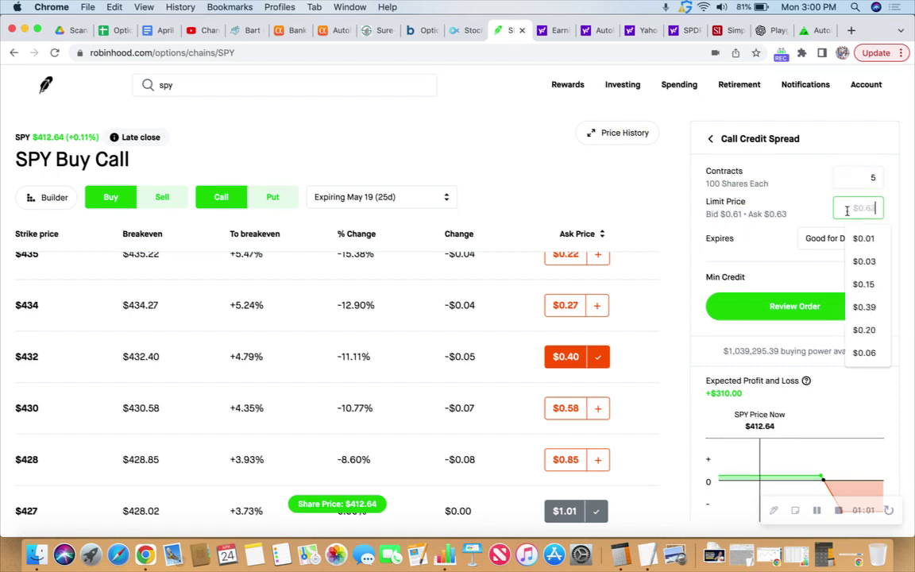
text(0.61)
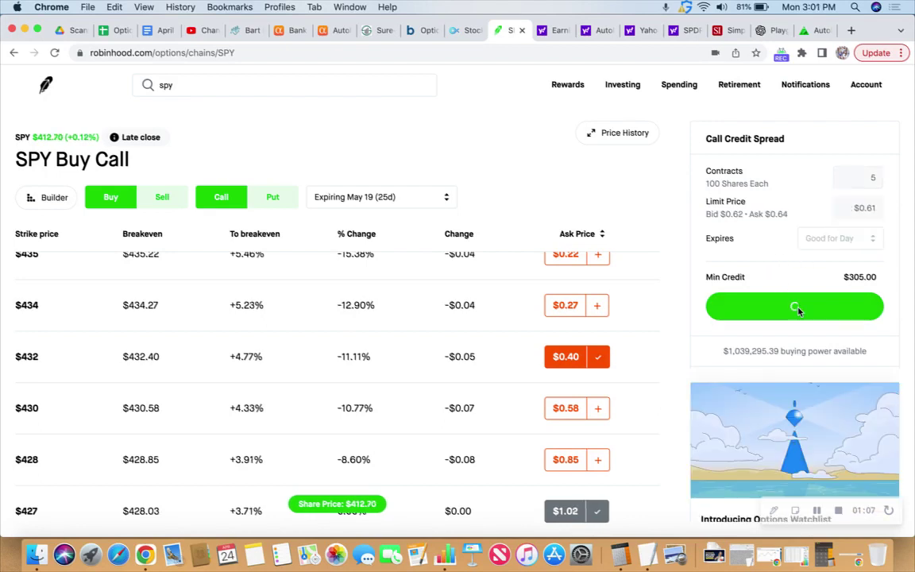
Review the order, then change the limit from $0.61 to $0.62 and review again.
click(796, 309)
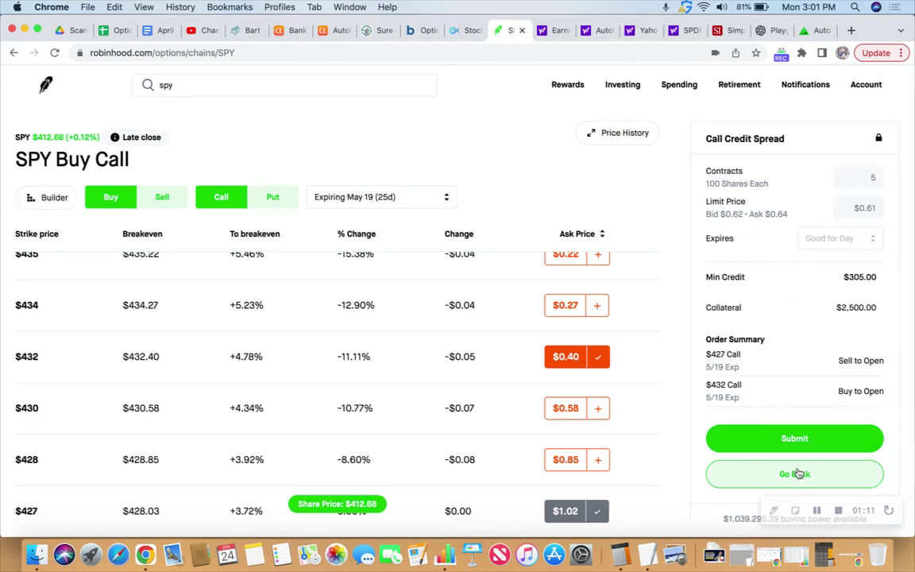
click(790, 473)
click(865, 207)
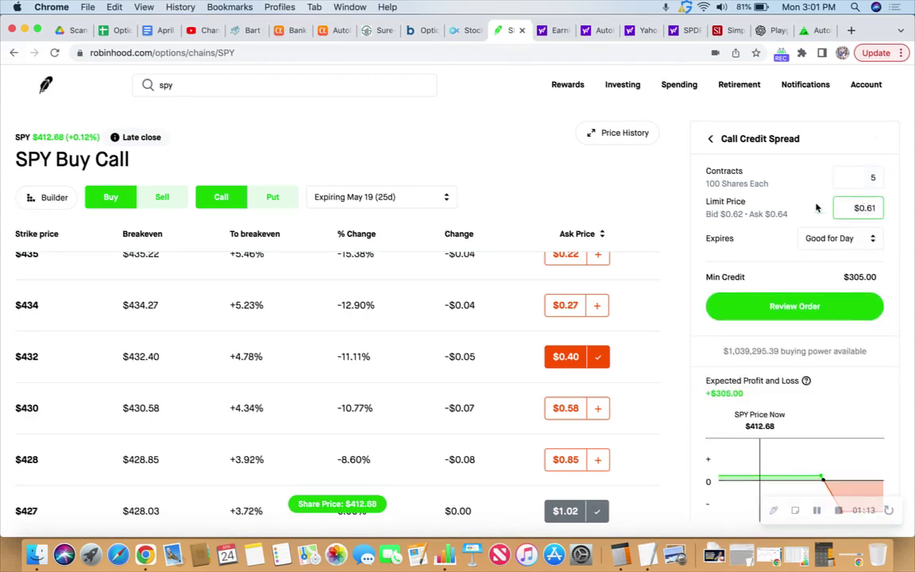
key(BackSpace)
text(2)
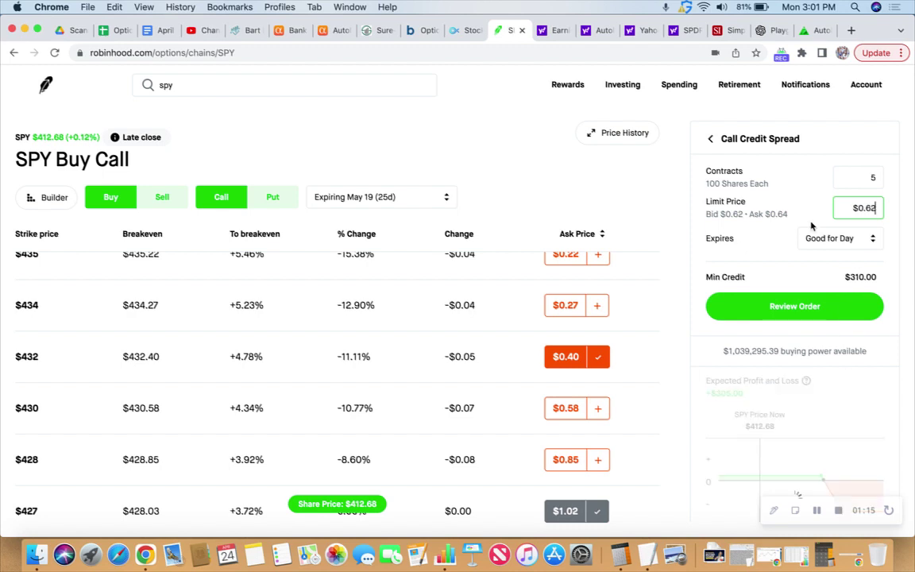
click(794, 312)
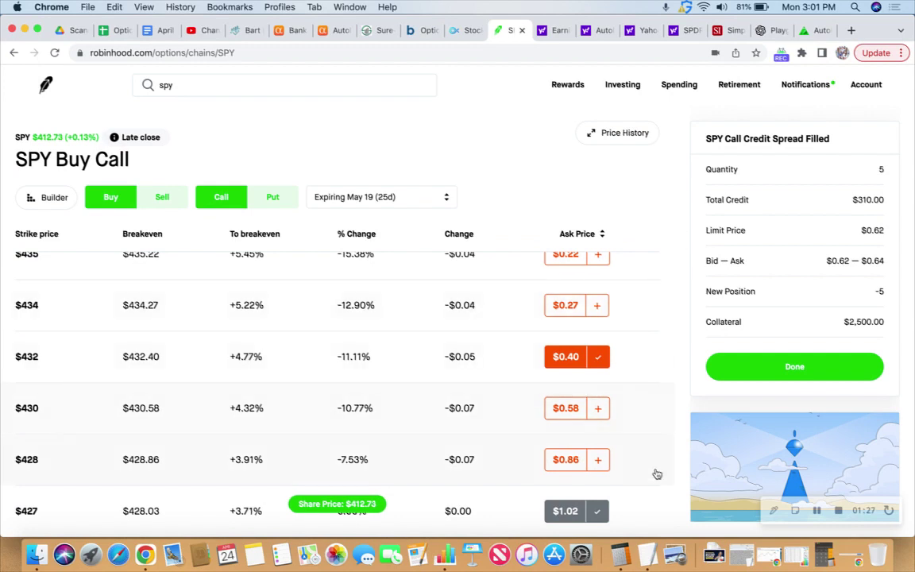
In Calculator compute 310 ÷ 2500 ÷ 25 × 365 for the annualized return, then minimize it.
click(616, 553)
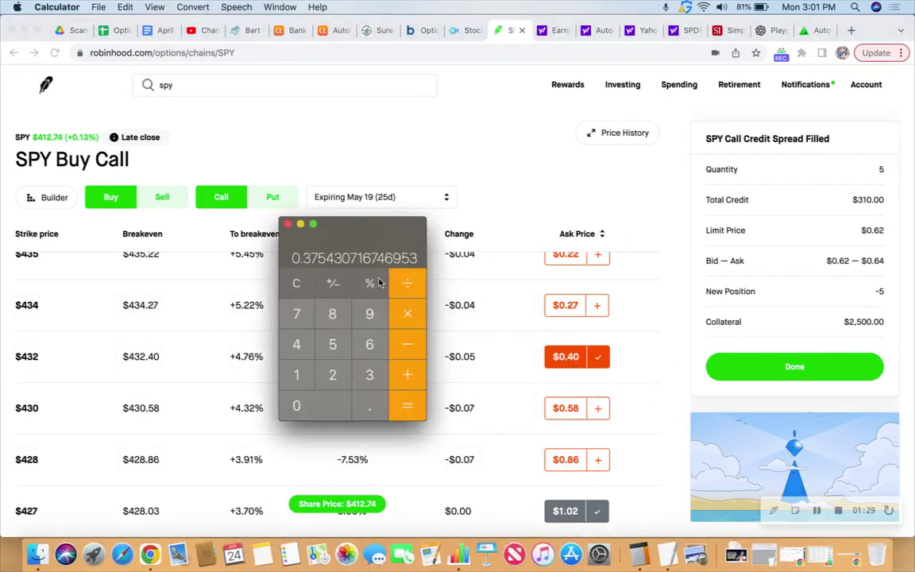
click(296, 285)
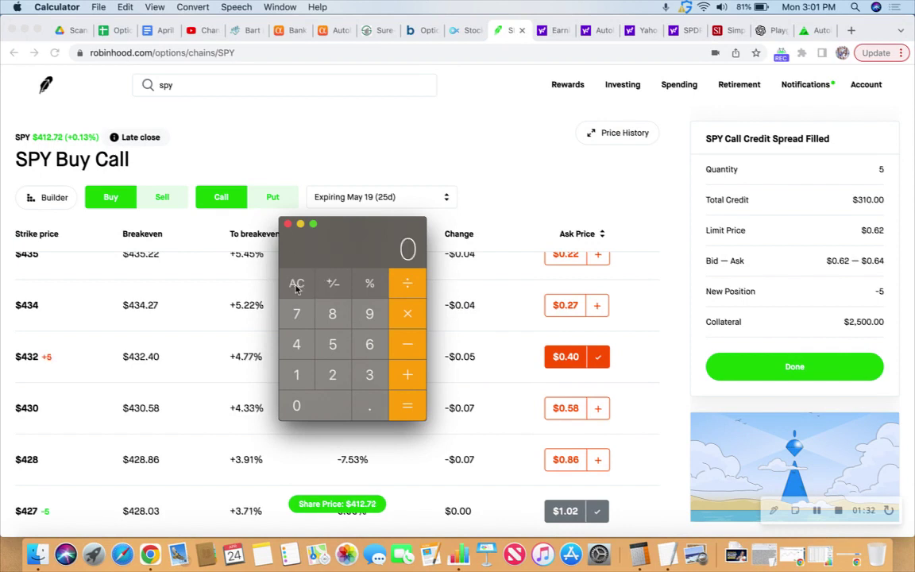
text(310)
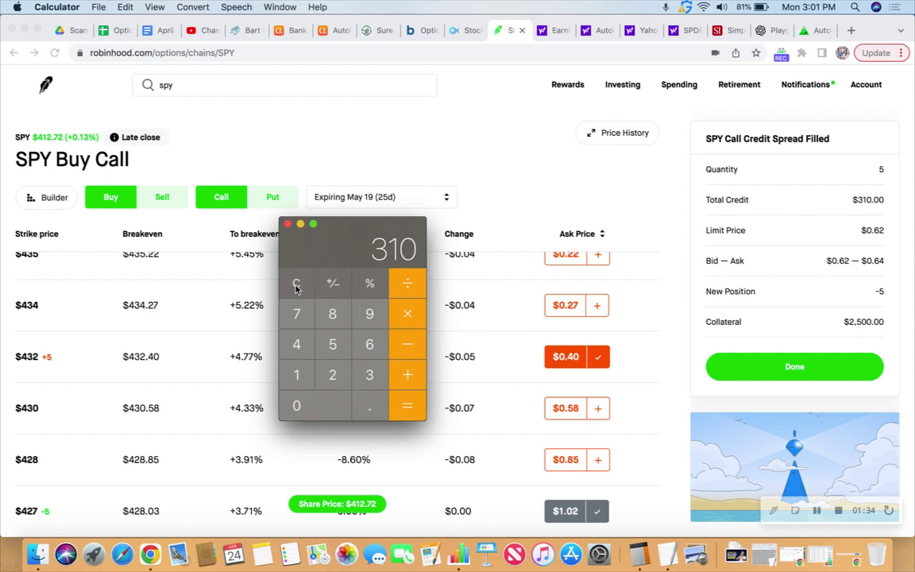
click(297, 285)
text(2500)
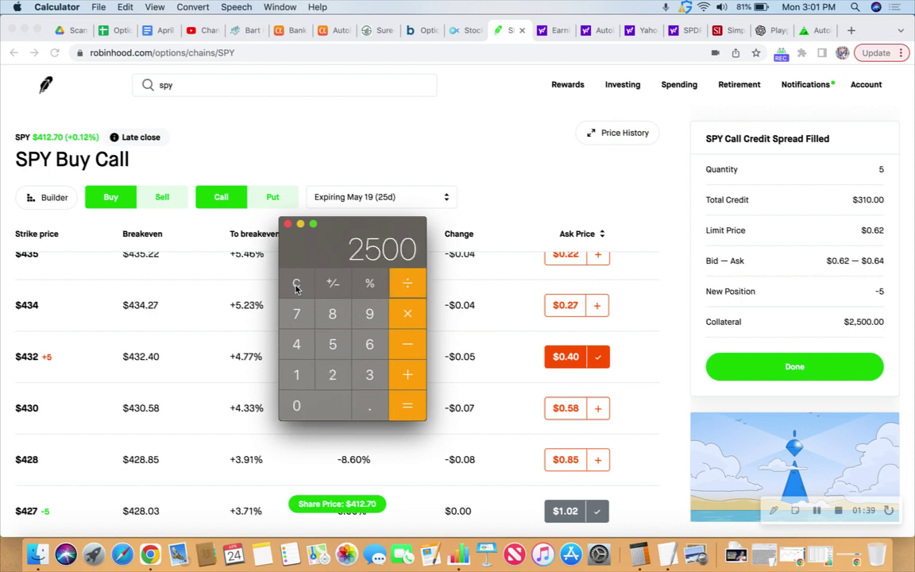
key(Return)
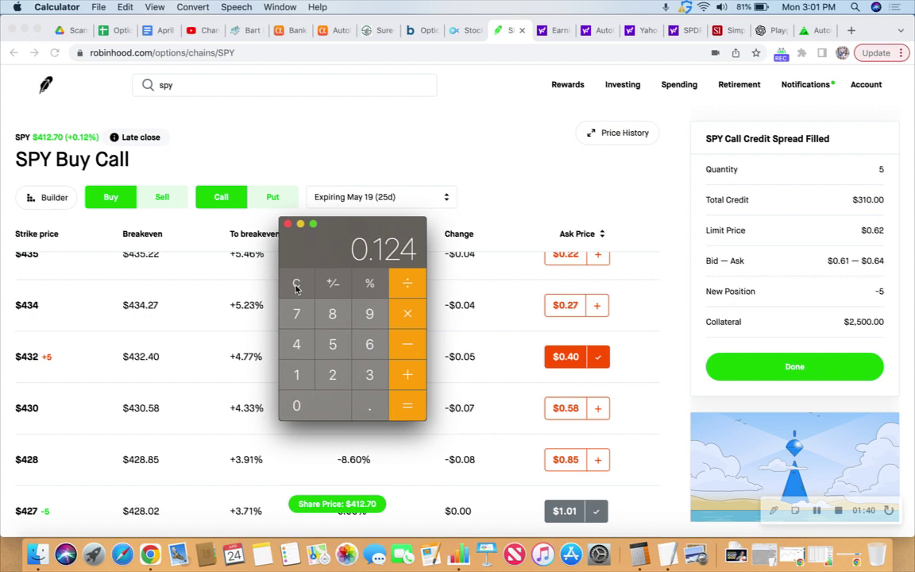
text(25)
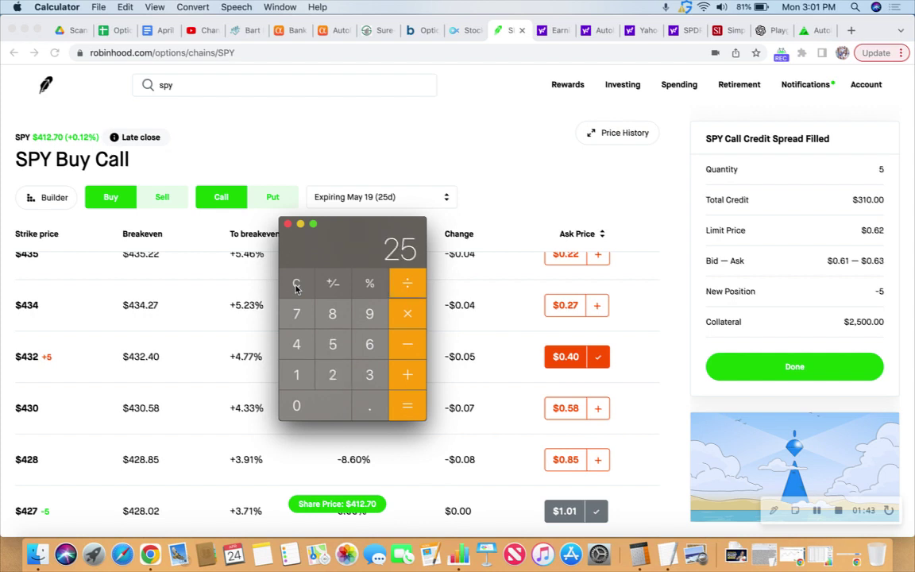
key(Return)
text(*365)
key(Return)
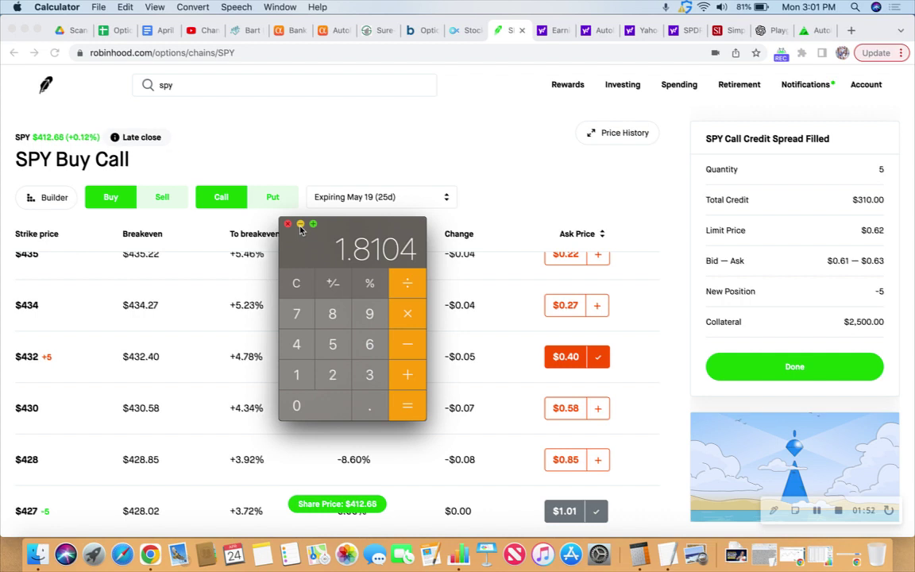
click(300, 225)
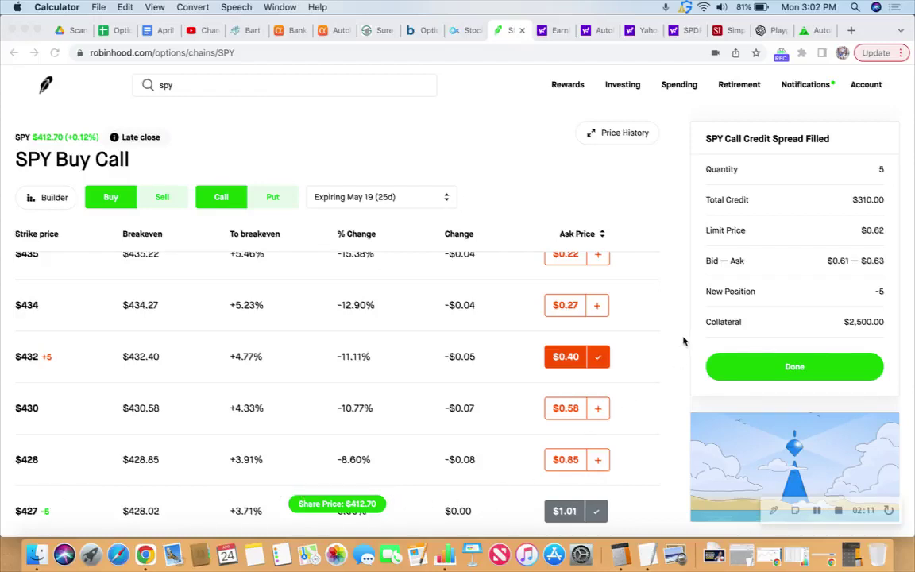
scroll(679, 322, down, 1)
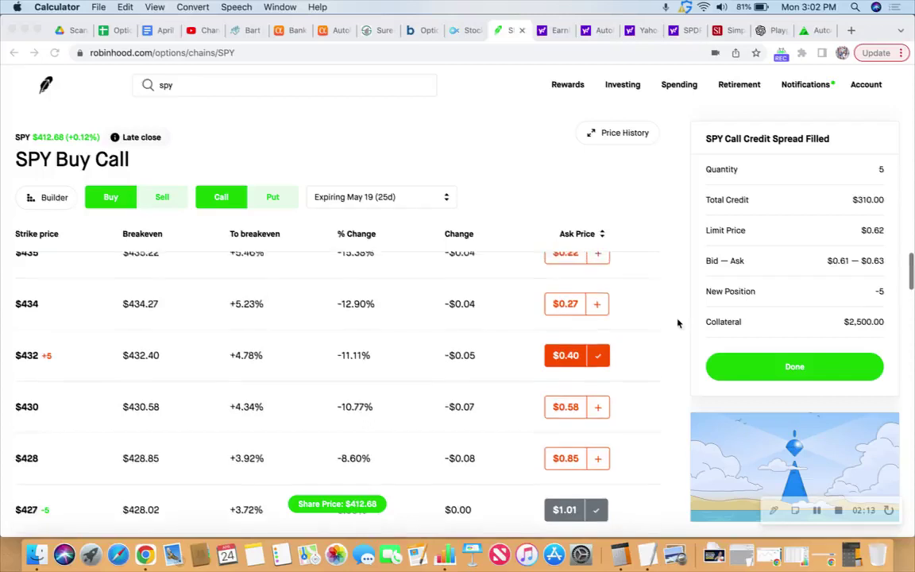
scroll(679, 321, up, 1)
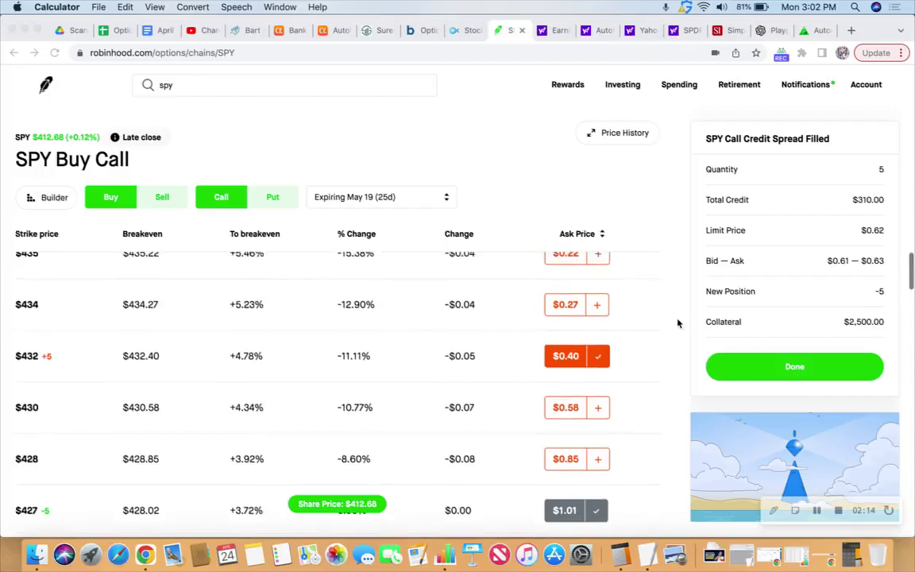
Switch to YouTube Studio's Channel comments & mentions page listing unanswered comments.
click(197, 30)
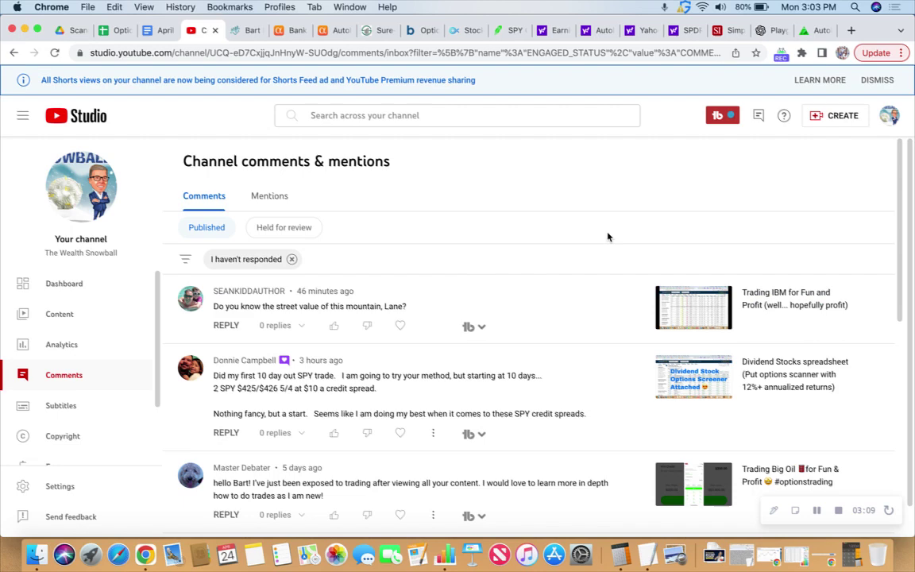
Go from the Robinhood SPY chain to the portfolio home page with open options positions.
click(502, 32)
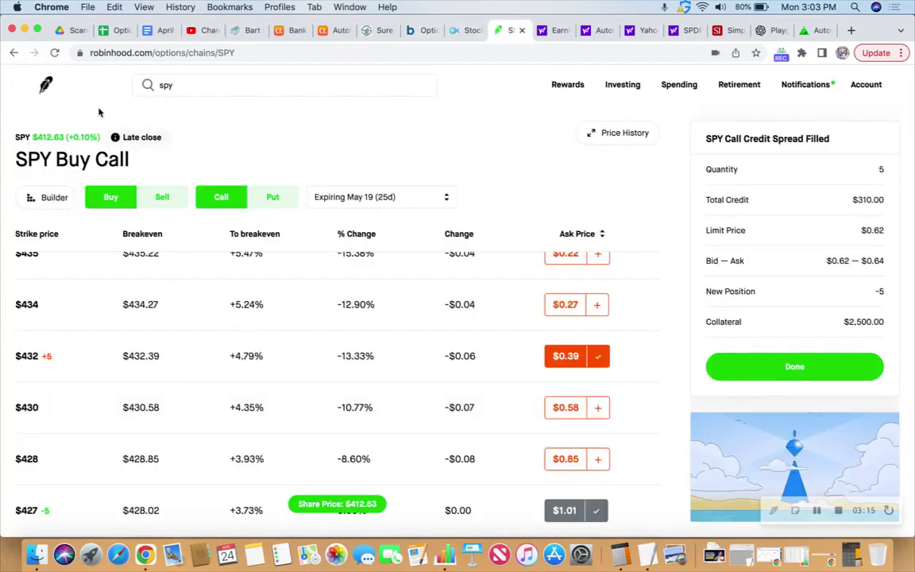
click(47, 85)
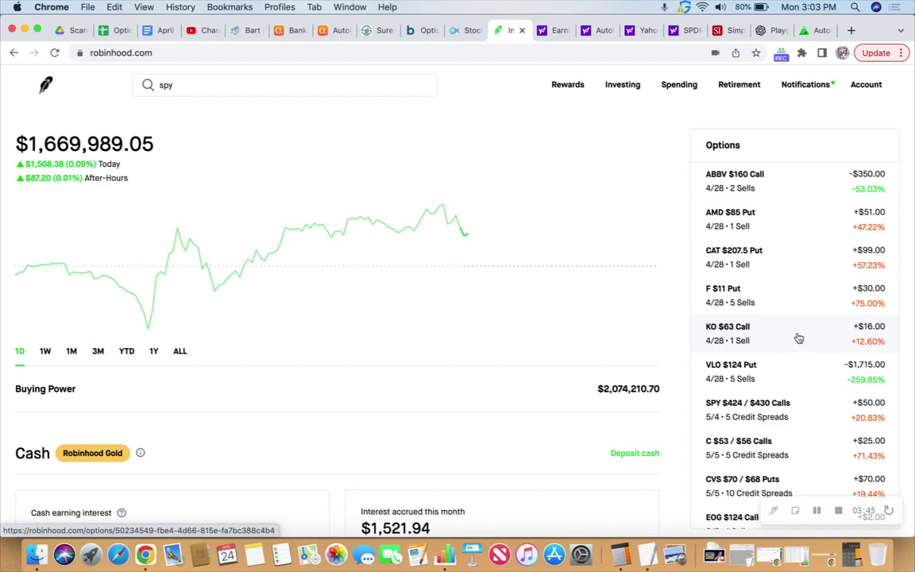
click(773, 340)
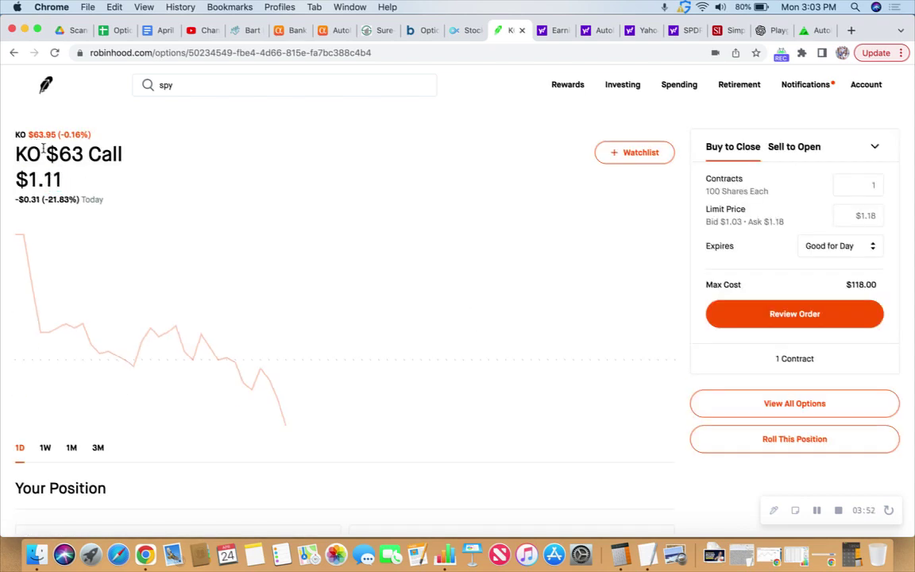
click(45, 84)
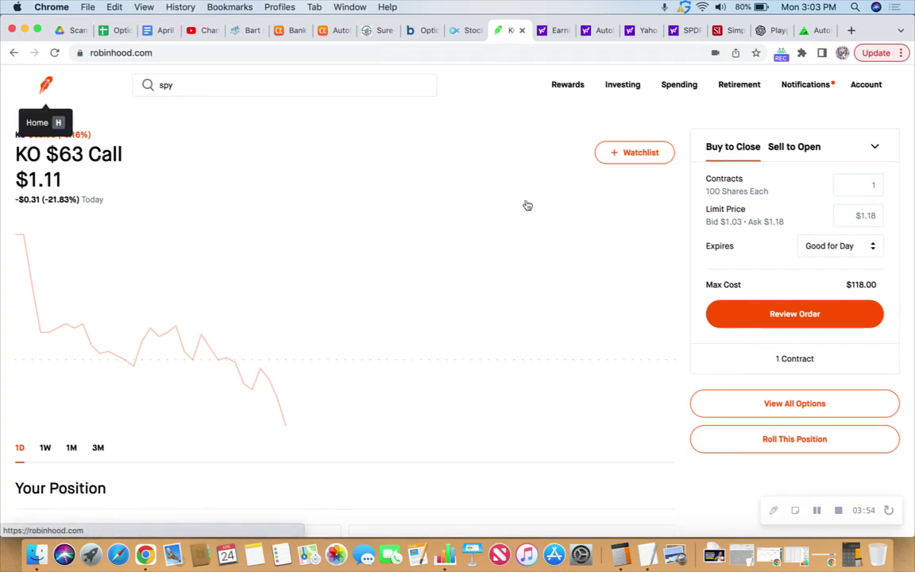
scroll(814, 260, down, 2)
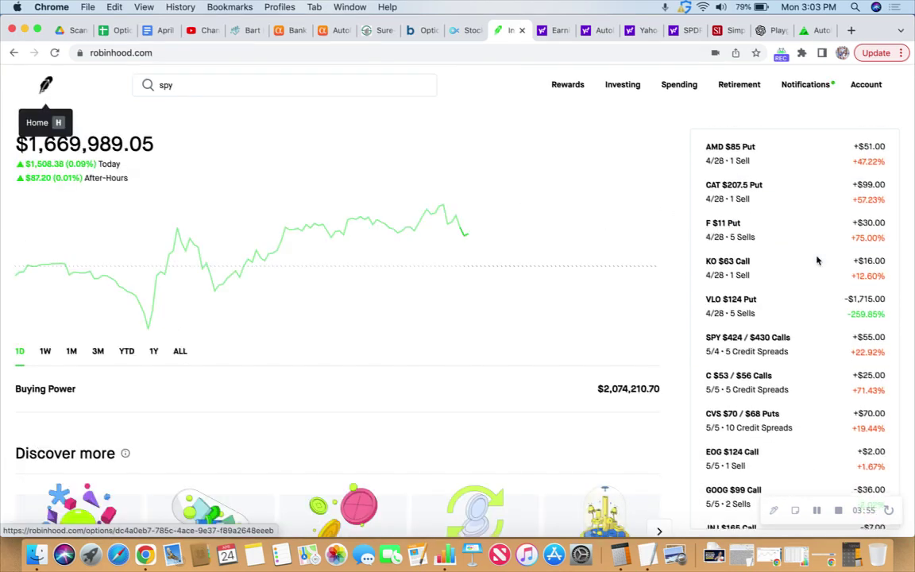
scroll(799, 216, down, 1)
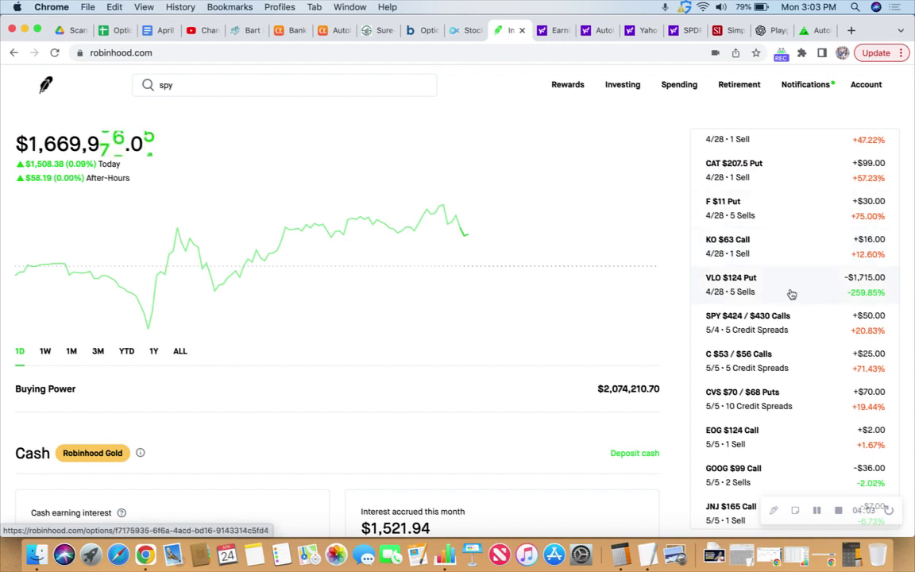
scroll(794, 292, down, 1)
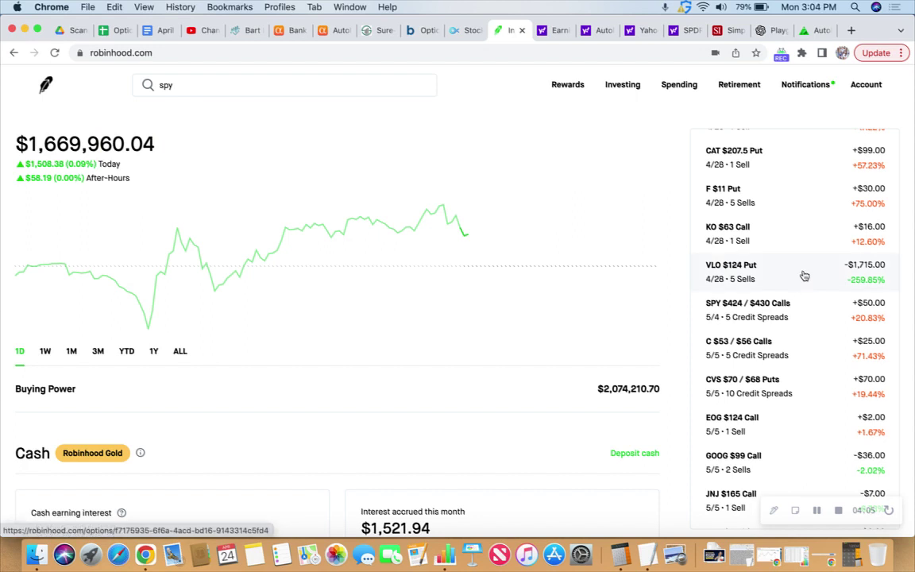
scroll(802, 274, down, 4)
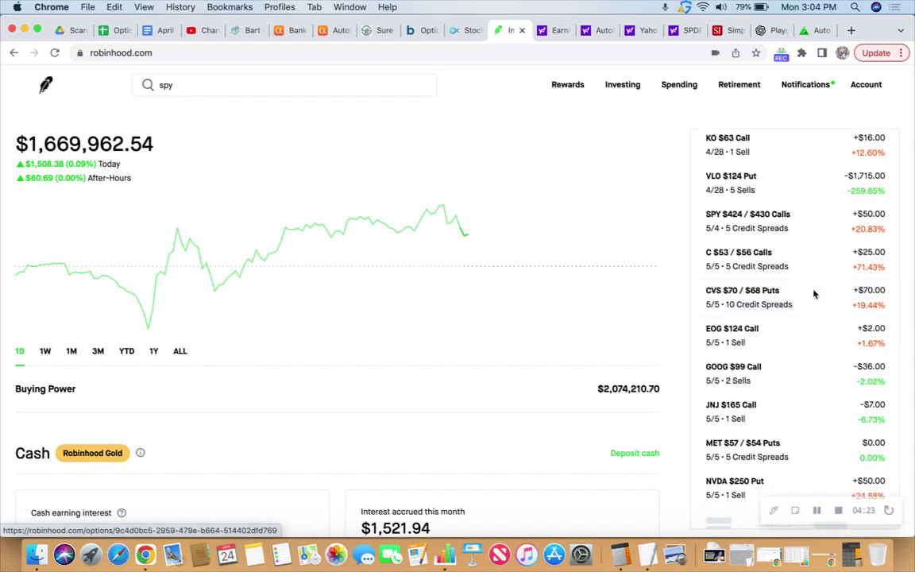
scroll(813, 292, down, 1)
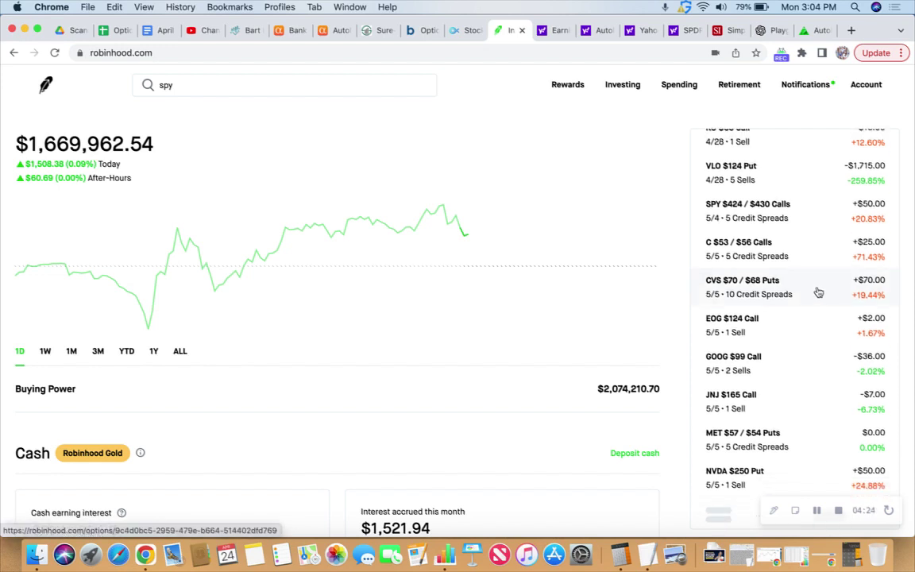
scroll(818, 292, down, 1)
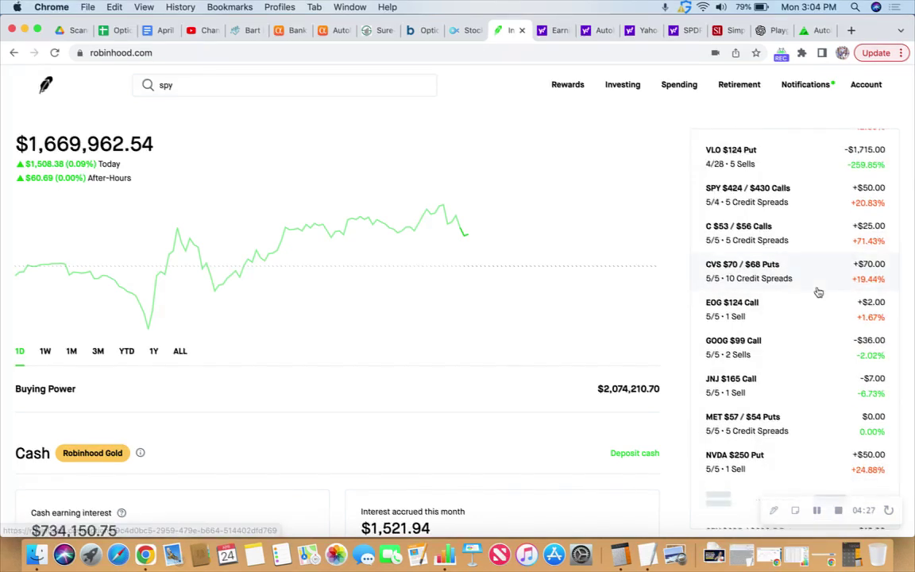
scroll(803, 278, up, 8)
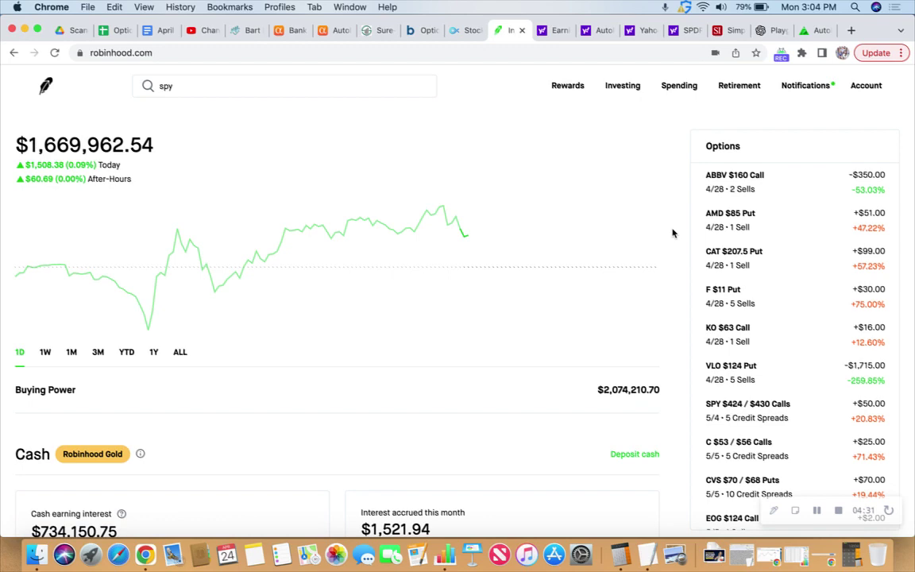
Switch to Yahoo Finance's SPDR tab and return to the top of the SPY chart page.
click(674, 30)
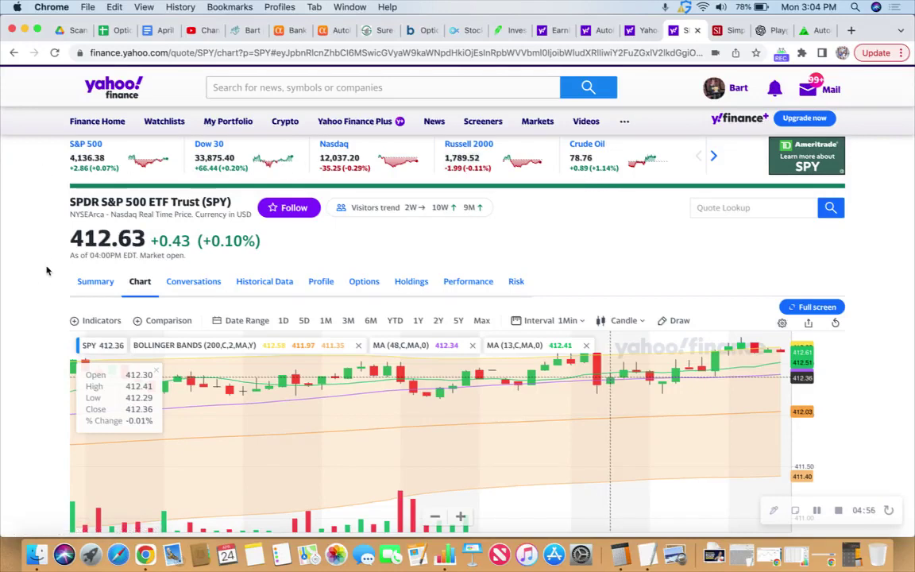
scroll(47, 271, down, 2)
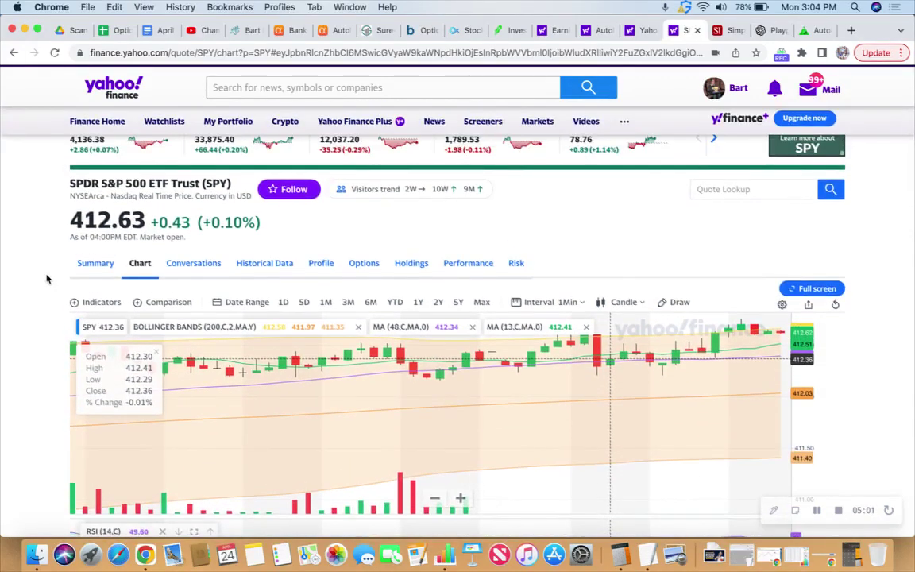
scroll(47, 279, up, 3)
scroll(46, 280, up, 2)
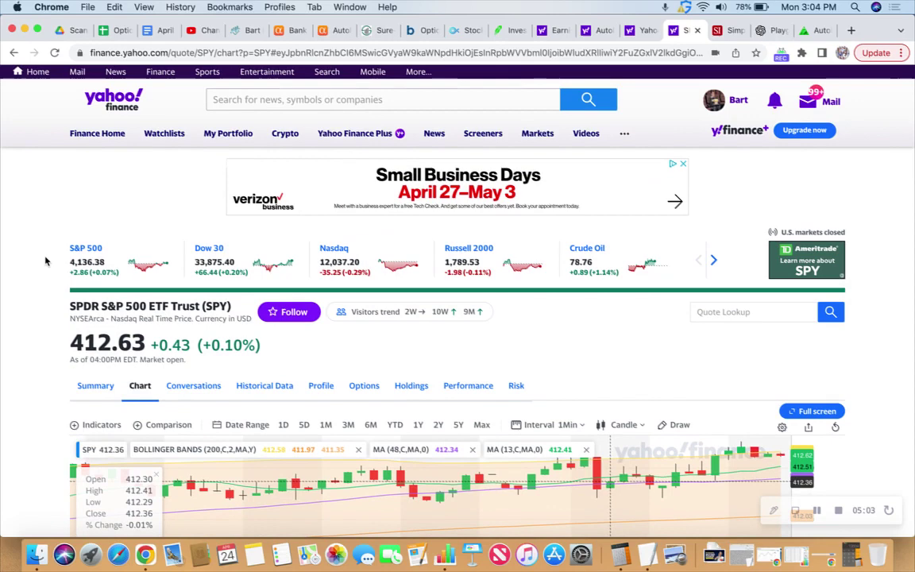